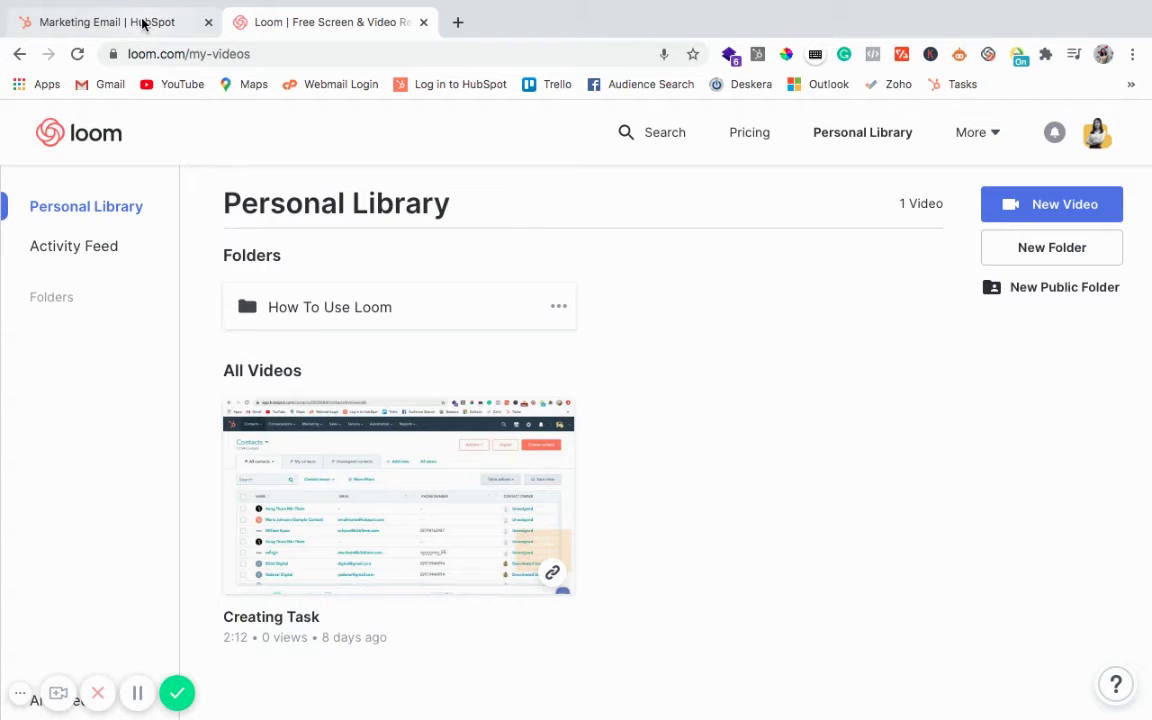
Step: Switch to the Marketing Email | HubSpot browser tab
click(144, 24)
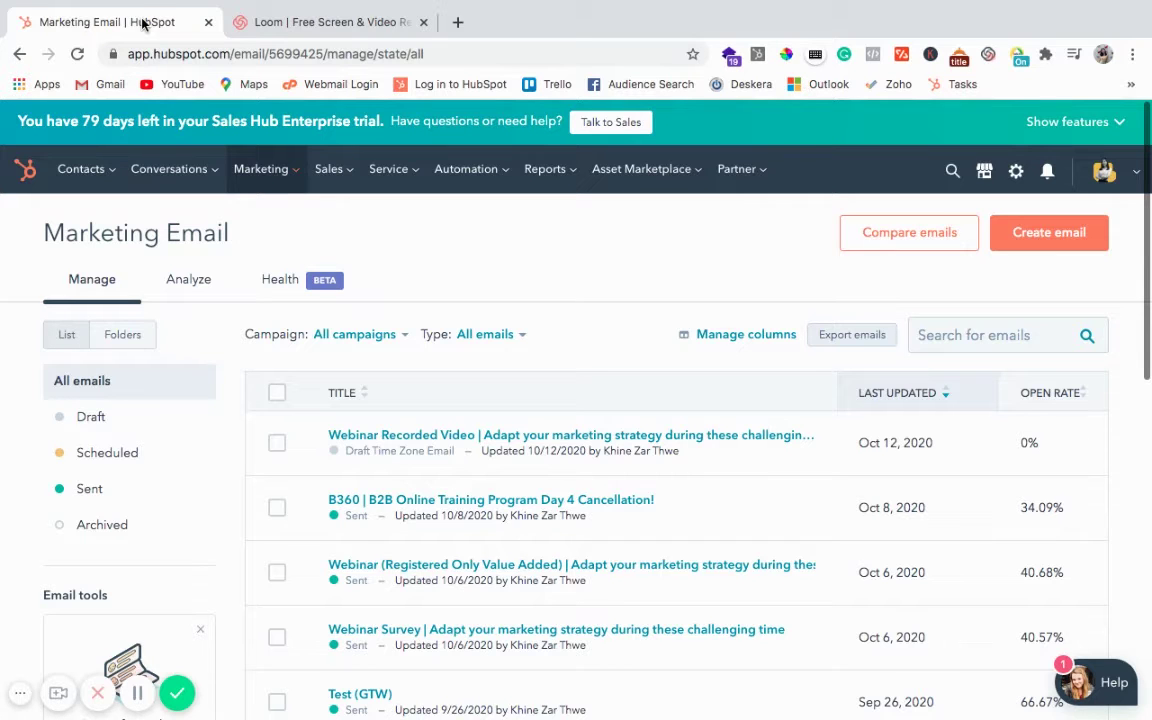
mouse_move(261, 169)
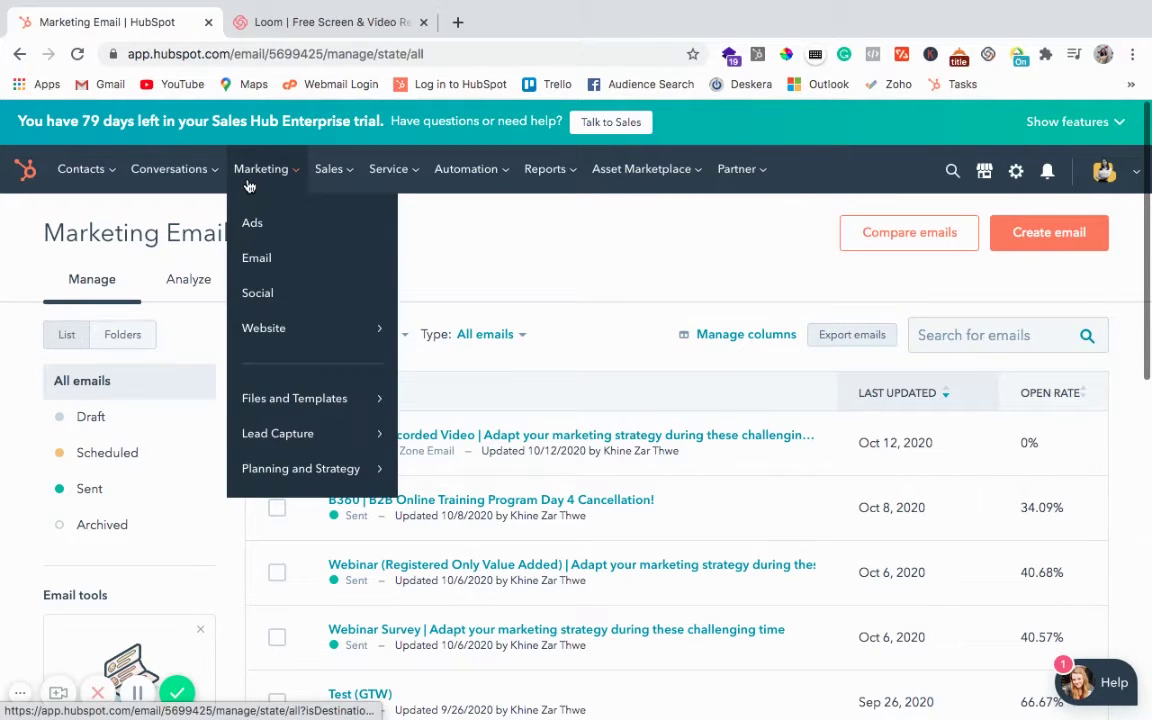
Step: Go to Marketing > Email and open the Webinar Survey row's Actions menu
click(262, 264)
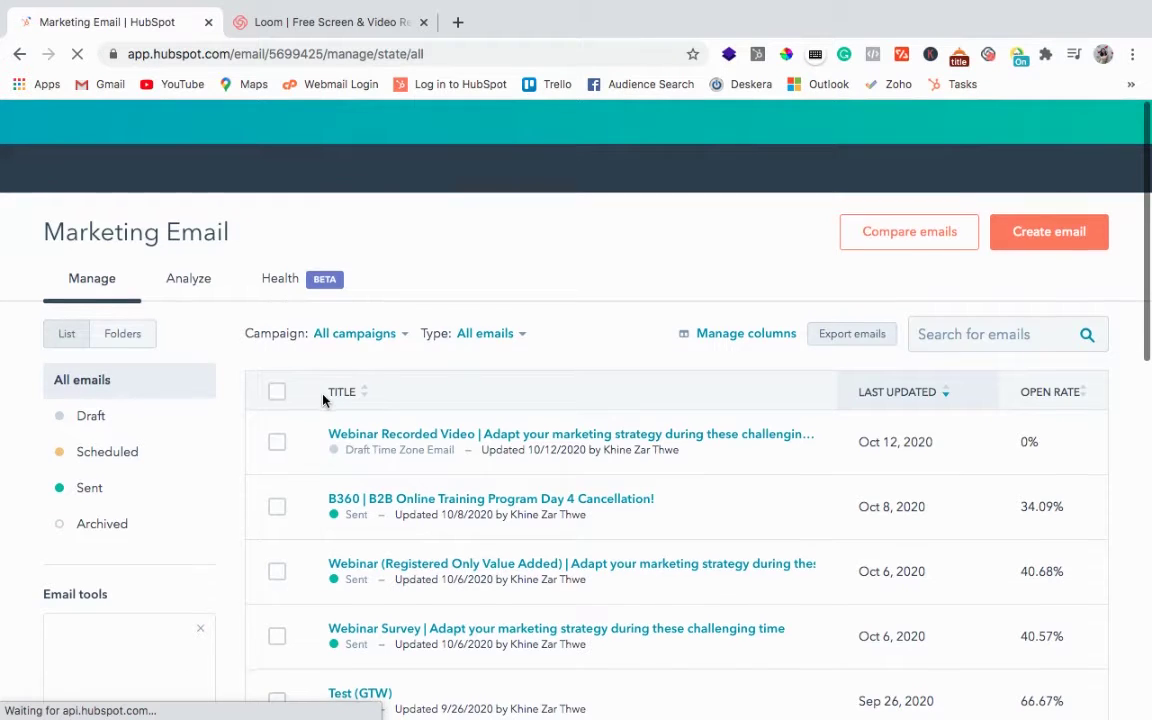
scroll(300, 380, down, 1)
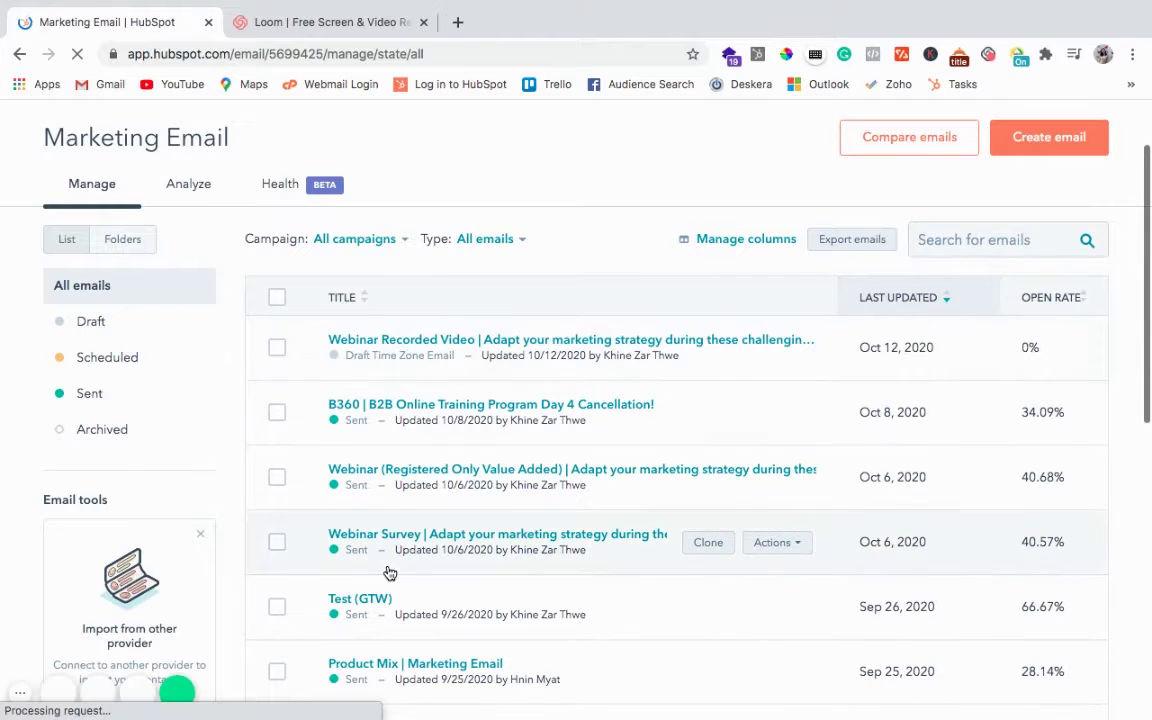
mouse_move(792, 636)
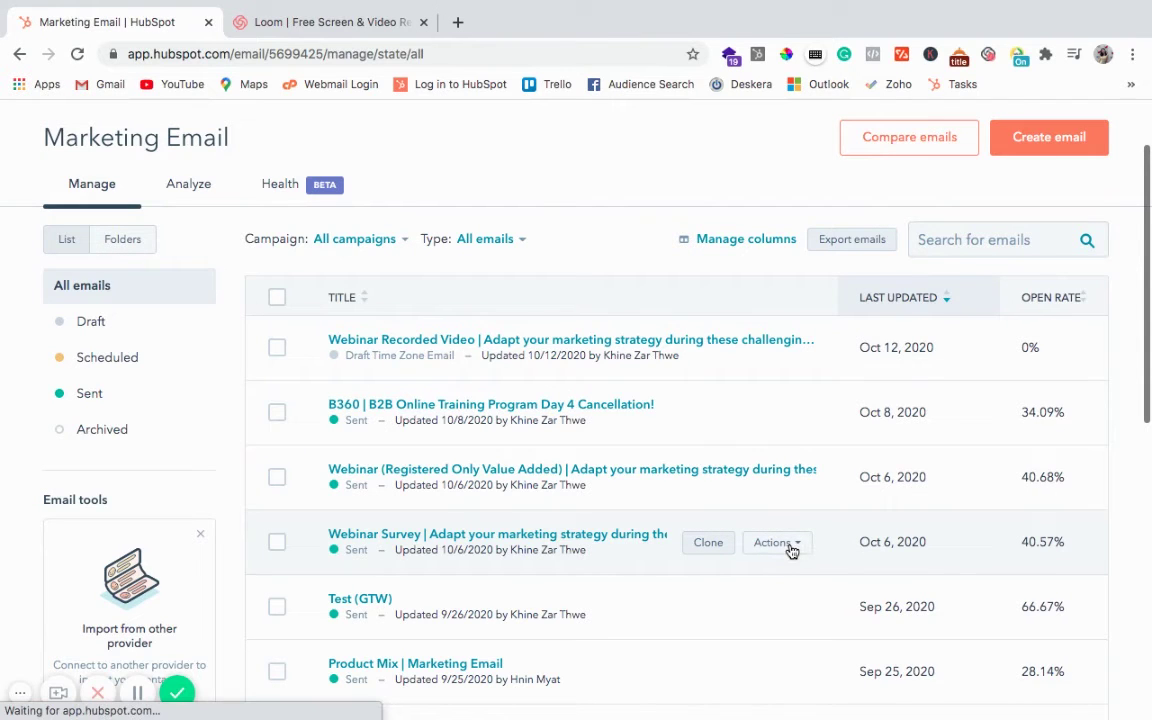
click(789, 549)
Step: Open the Webinar Survey details and view who it was sent to
click(801, 339)
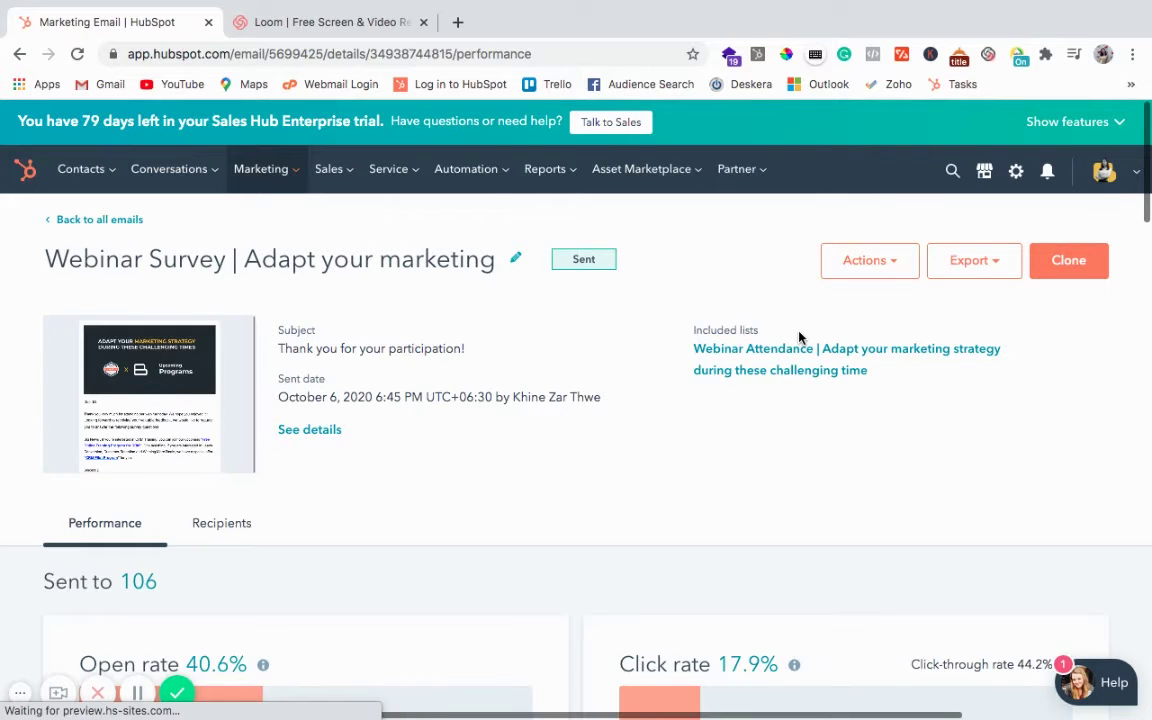
scroll(800, 338, down, 2)
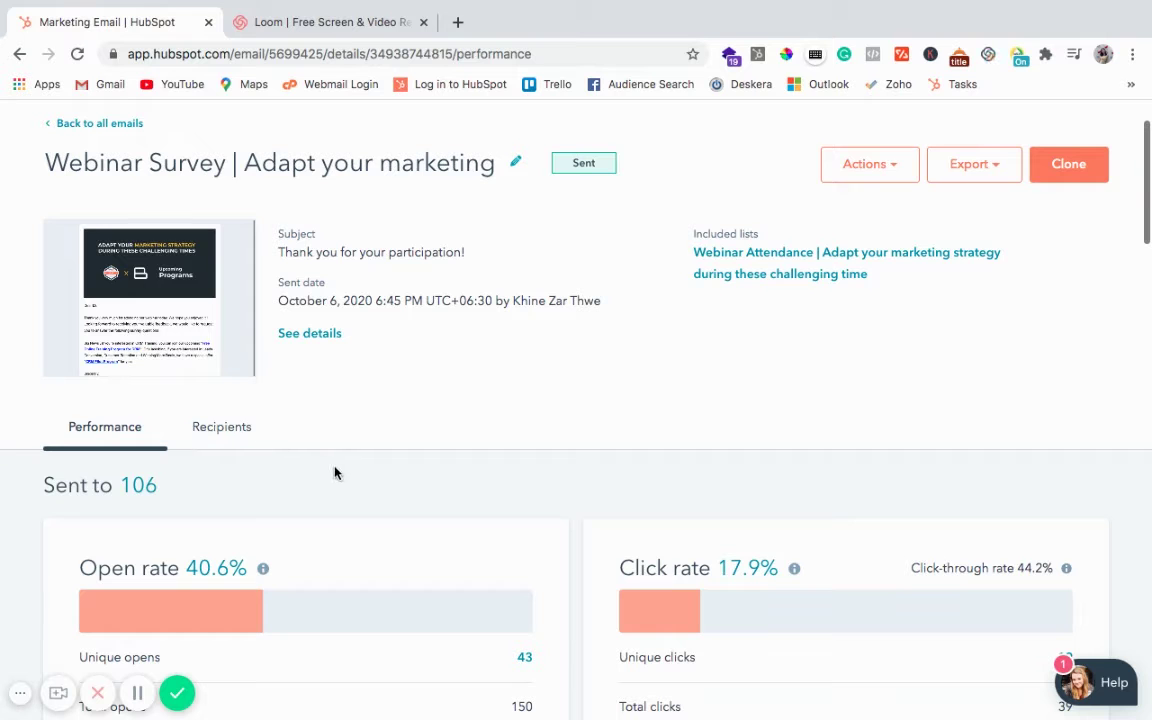
click(222, 427)
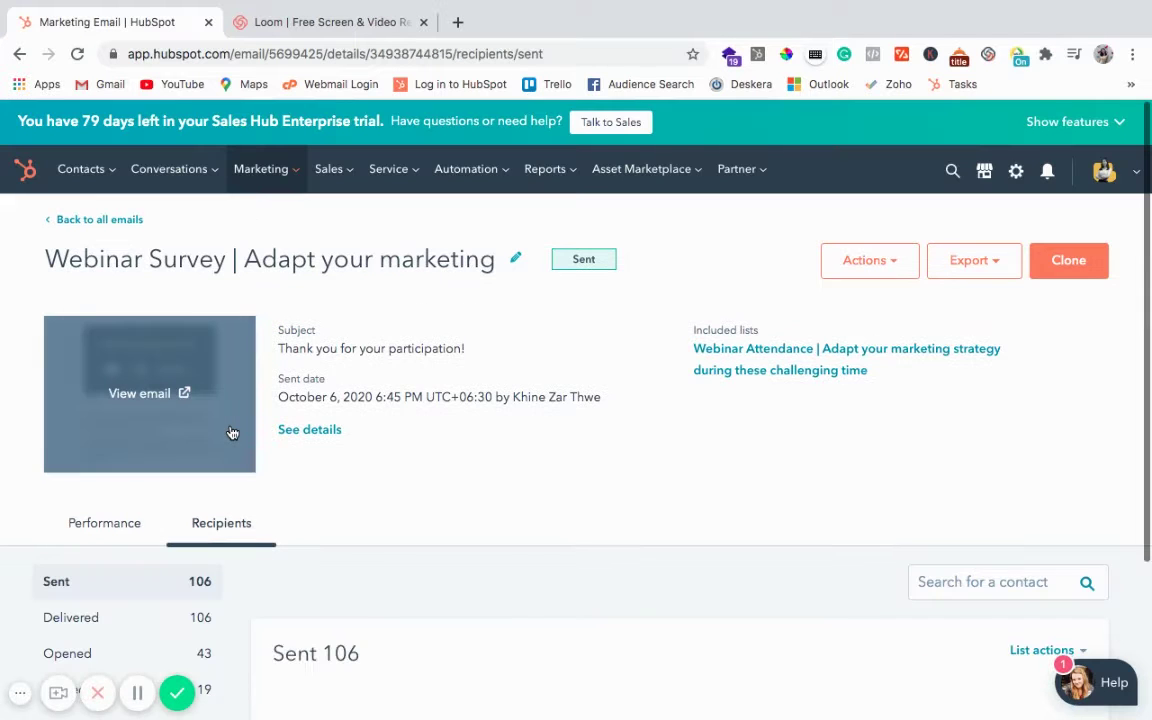
scroll(232, 433, down, 2)
scroll(206, 378, down, 1)
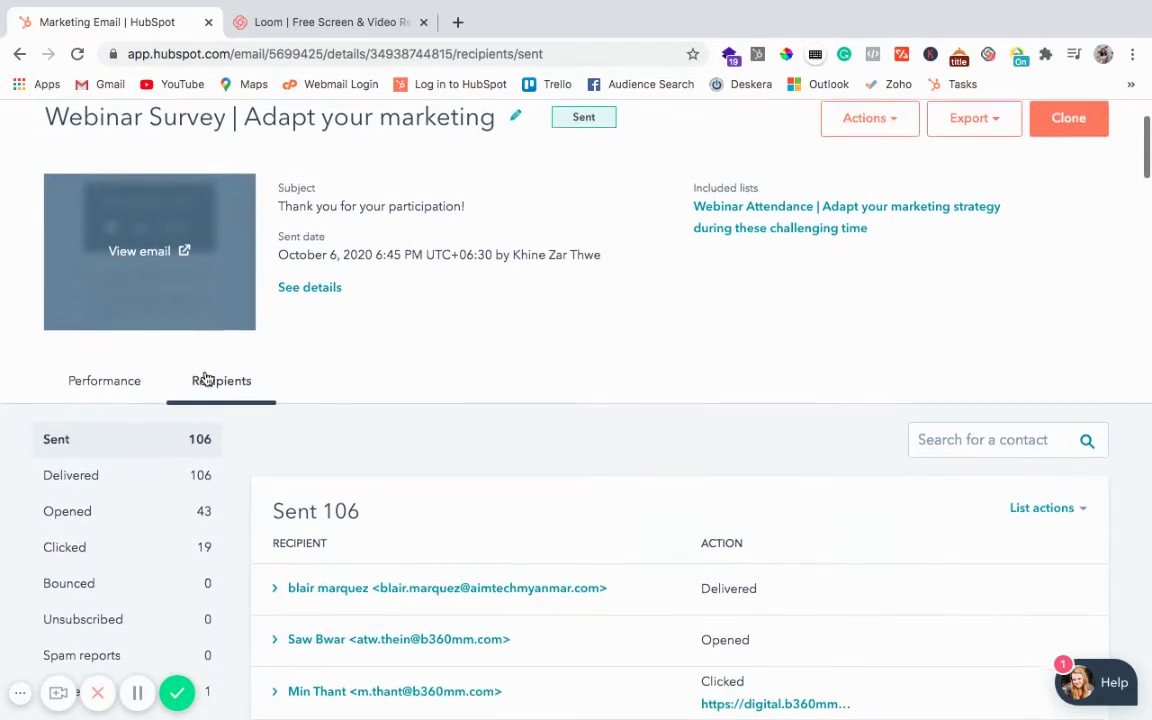
scroll(206, 380, down, 1)
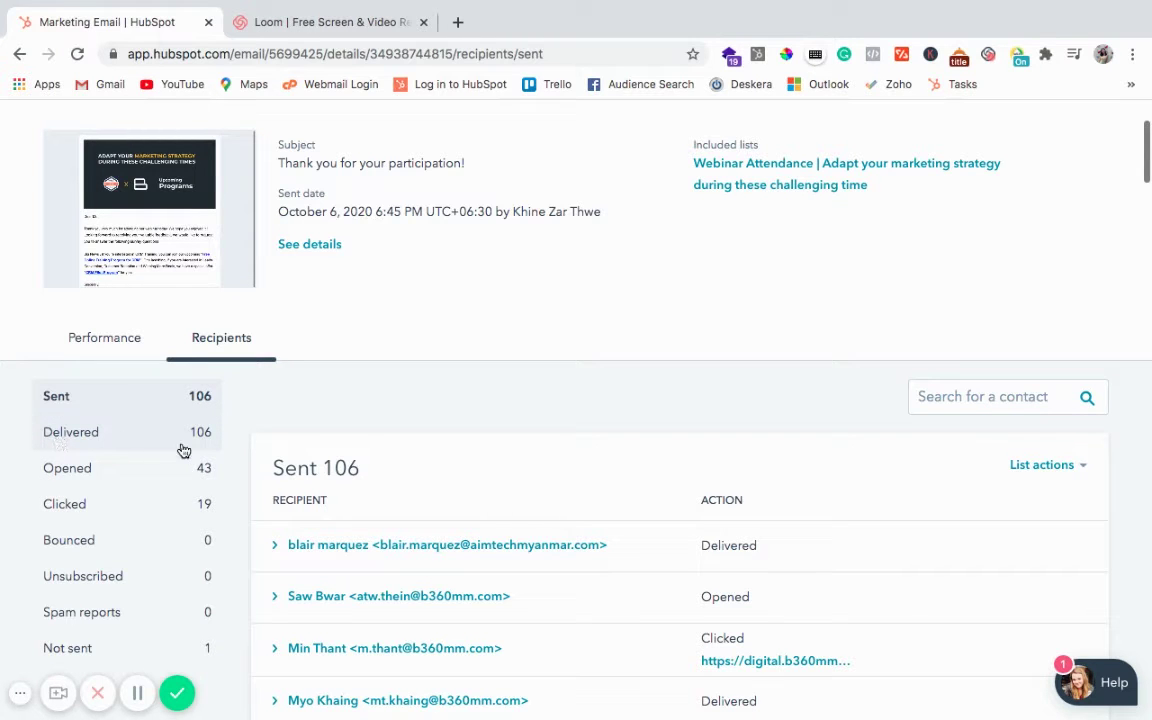
scroll(180, 447, down, 1)
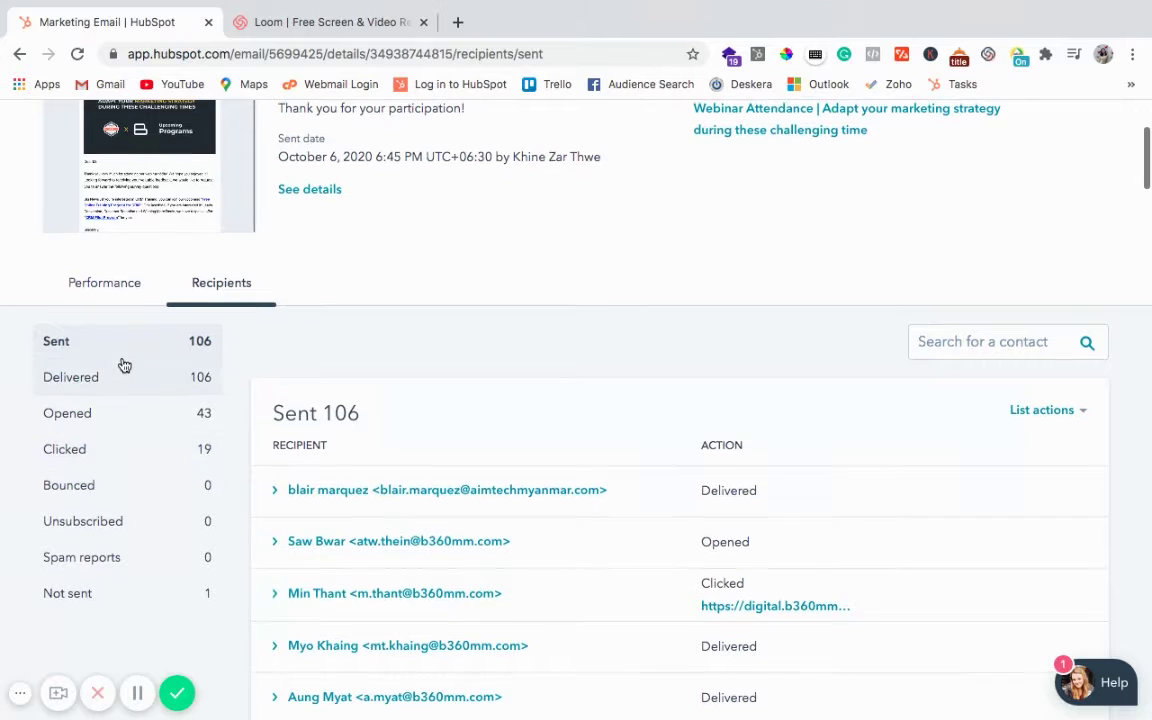
scroll(124, 366, up, 1)
scroll(124, 366, down, 2)
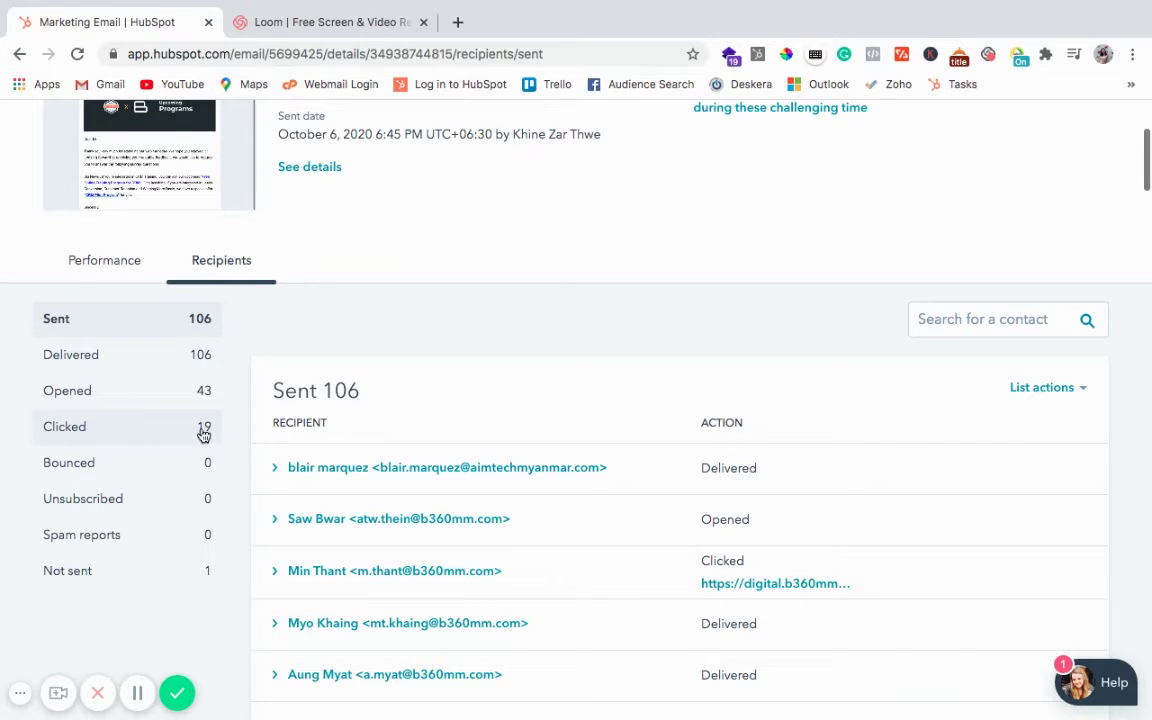
Step: Show the one previously unsubscribed Not sent contact, then return to the Sent list
click(122, 571)
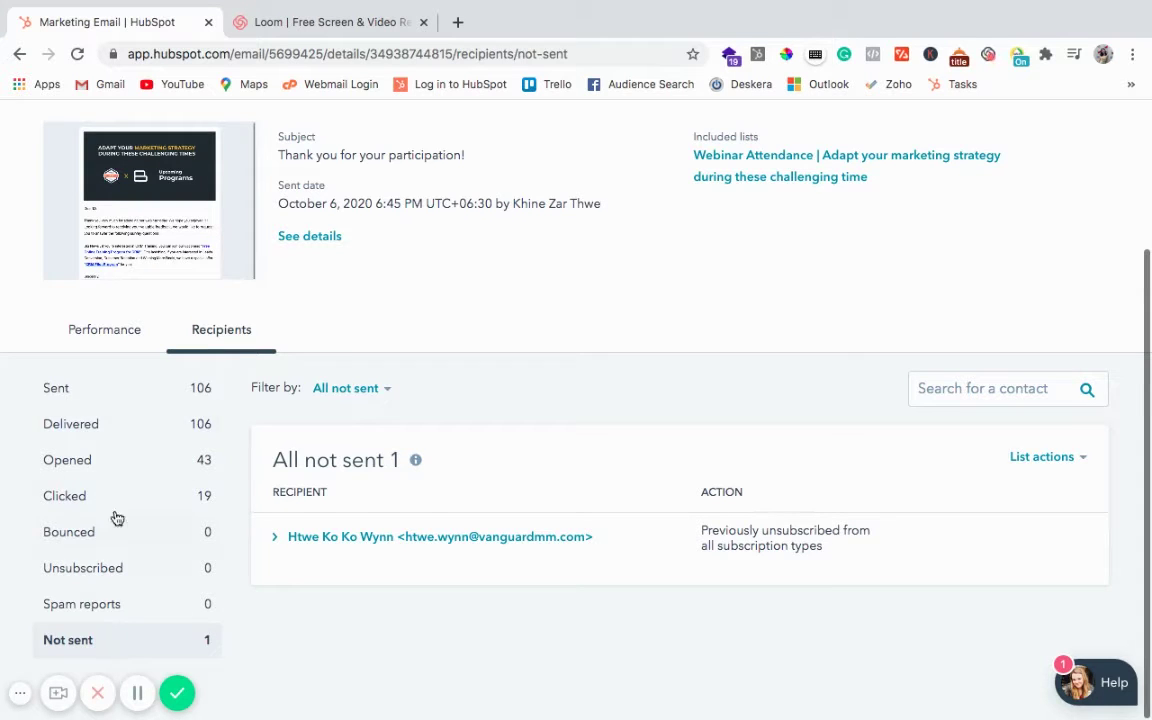
click(66, 392)
scroll(180, 431, down, 2)
scroll(306, 483, up, 2)
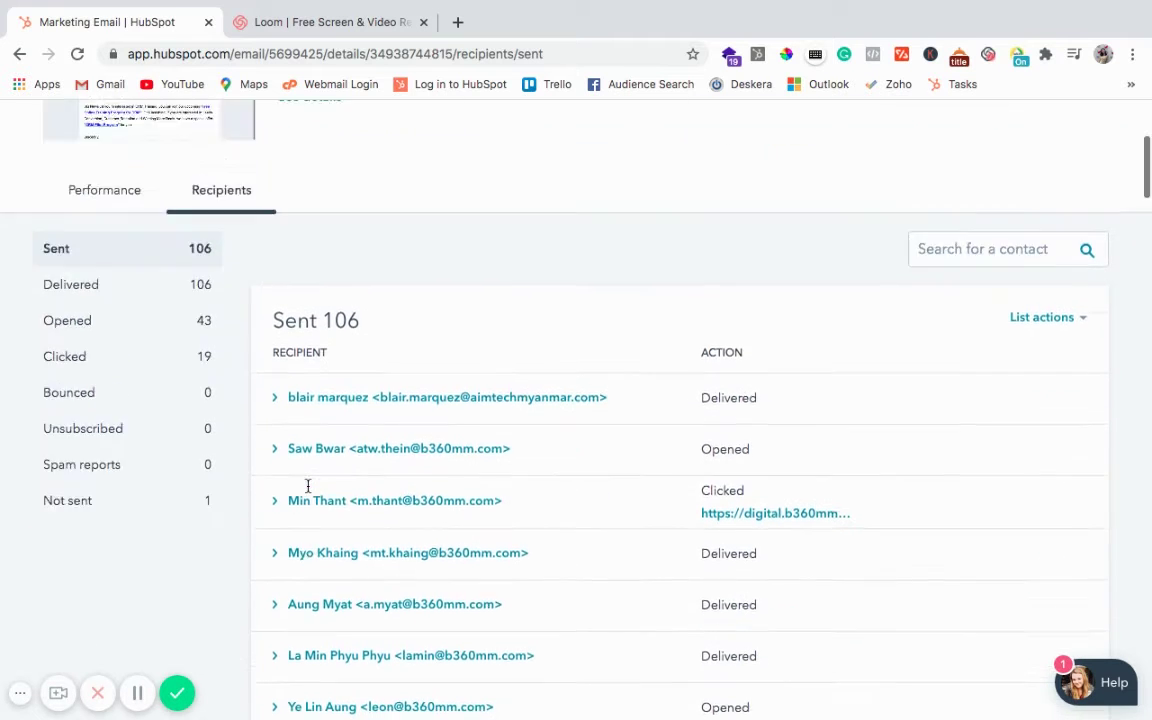
scroll(306, 483, down, 1)
scroll(306, 491, down, 2)
scroll(275, 401, up, 5)
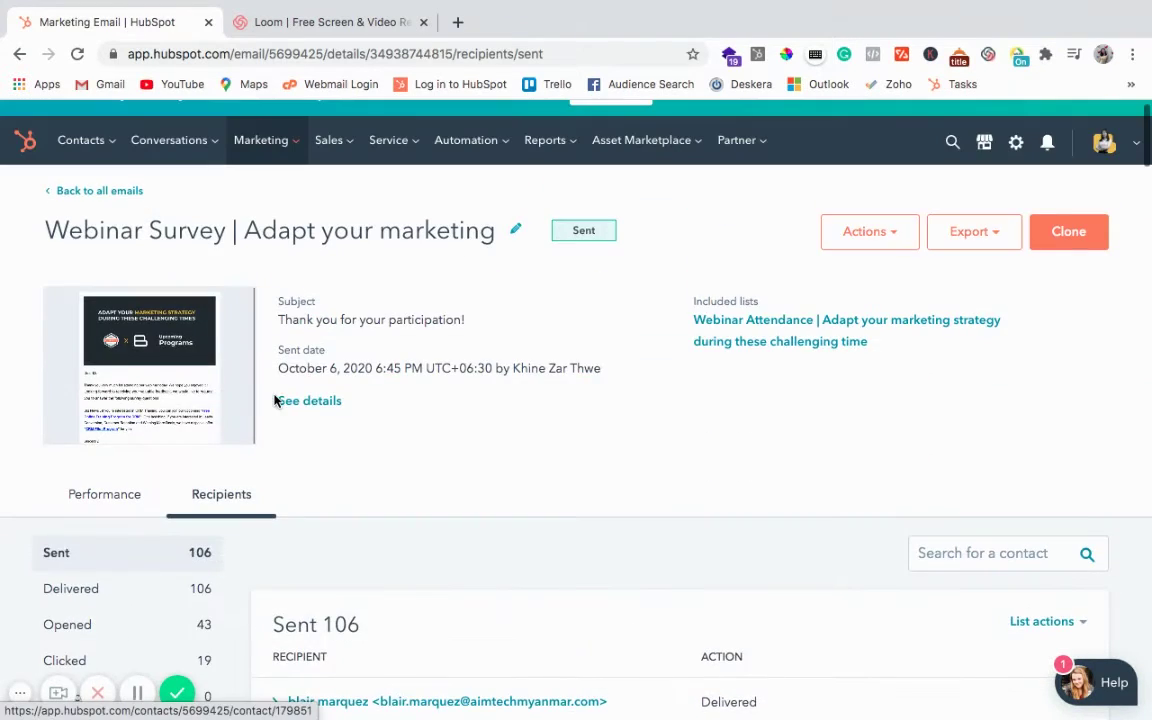
scroll(296, 547, down, 2)
scroll(339, 291, down, 2)
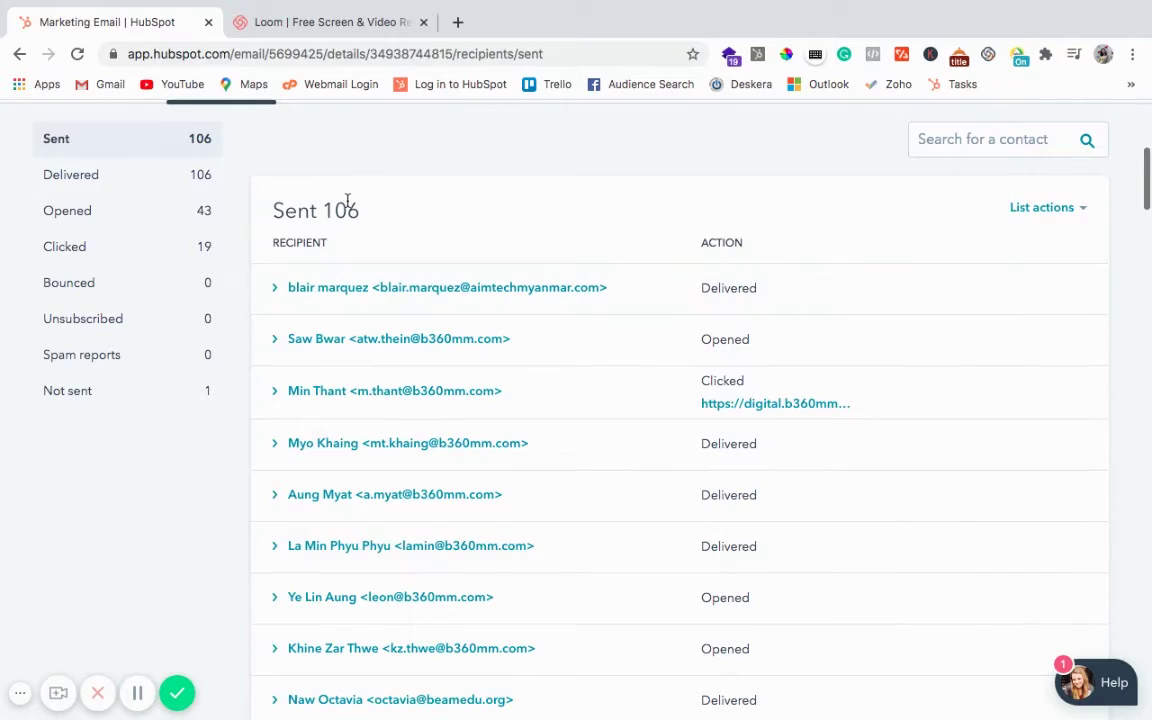
scroll(352, 345, down, 4)
scroll(355, 346, down, 5)
scroll(355, 346, down, 5)
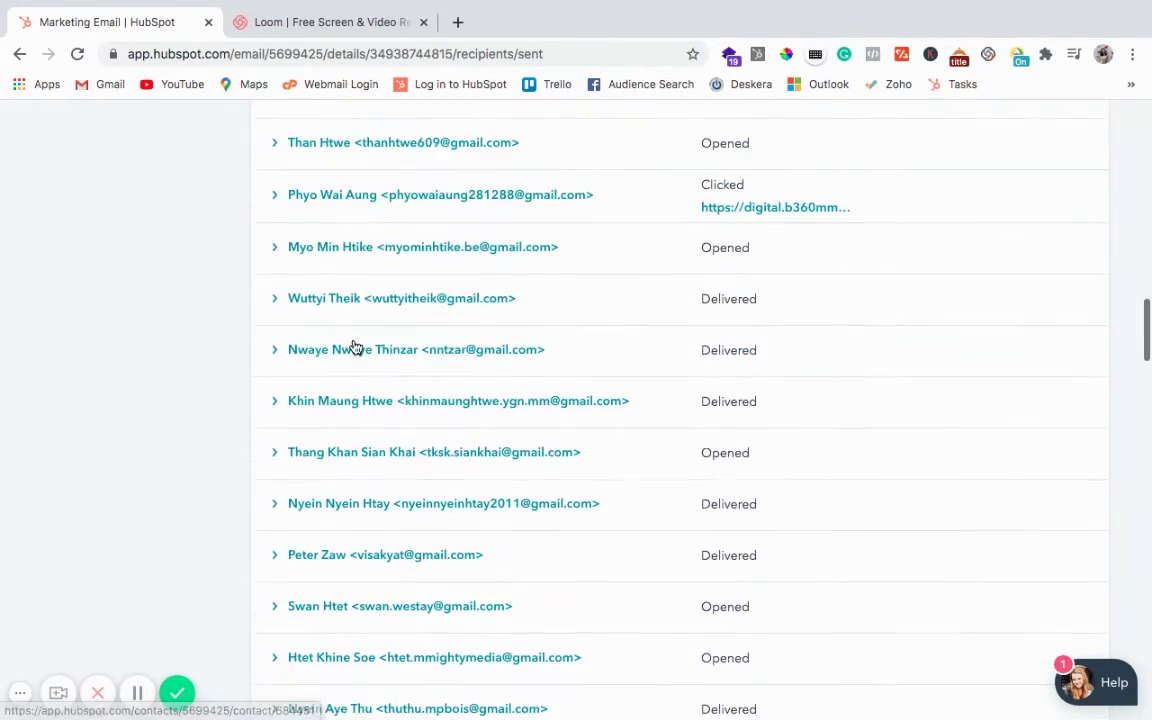
scroll(355, 346, down, 5)
scroll(355, 346, up, 10)
scroll(355, 346, up, 15)
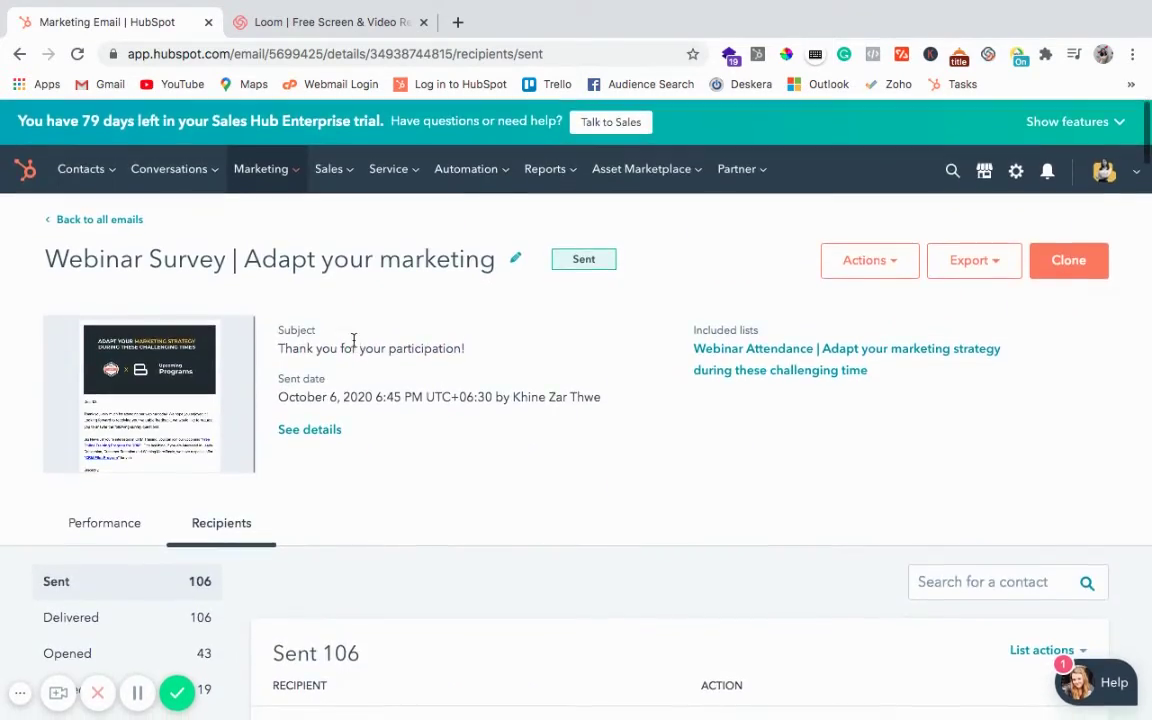
scroll(350, 340, down, 2)
Step: Filter the recipients to the 19 contacts who clicked a link
click(178, 533)
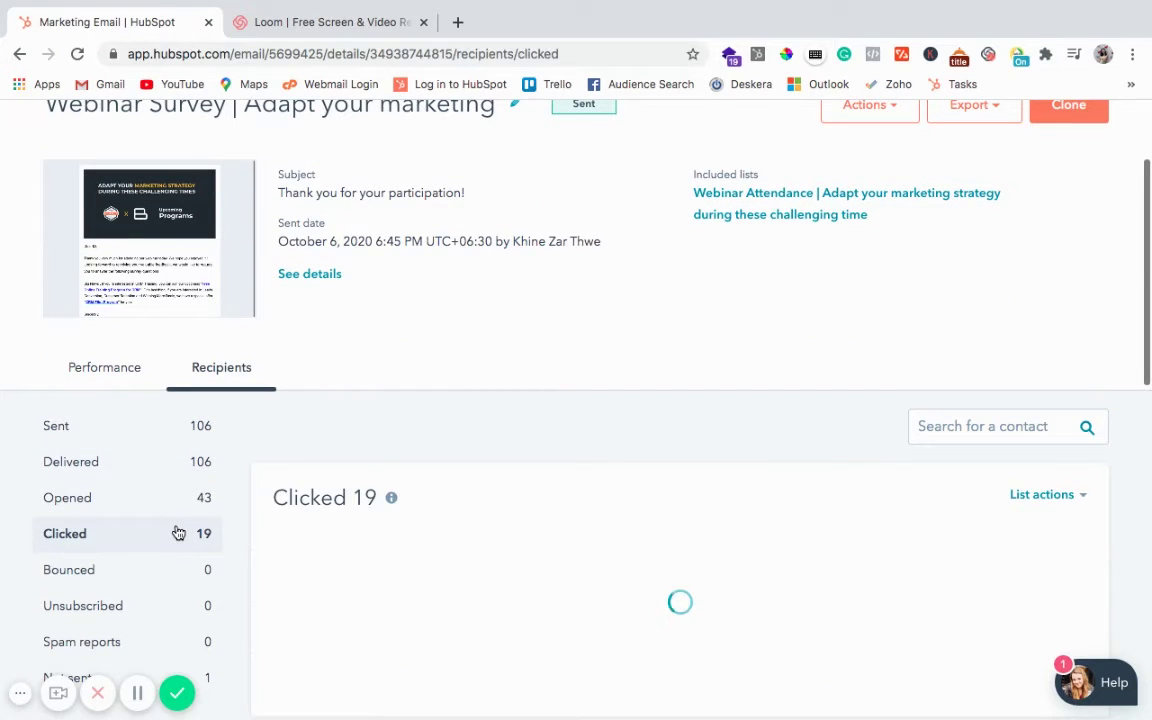
scroll(240, 520, down, 2)
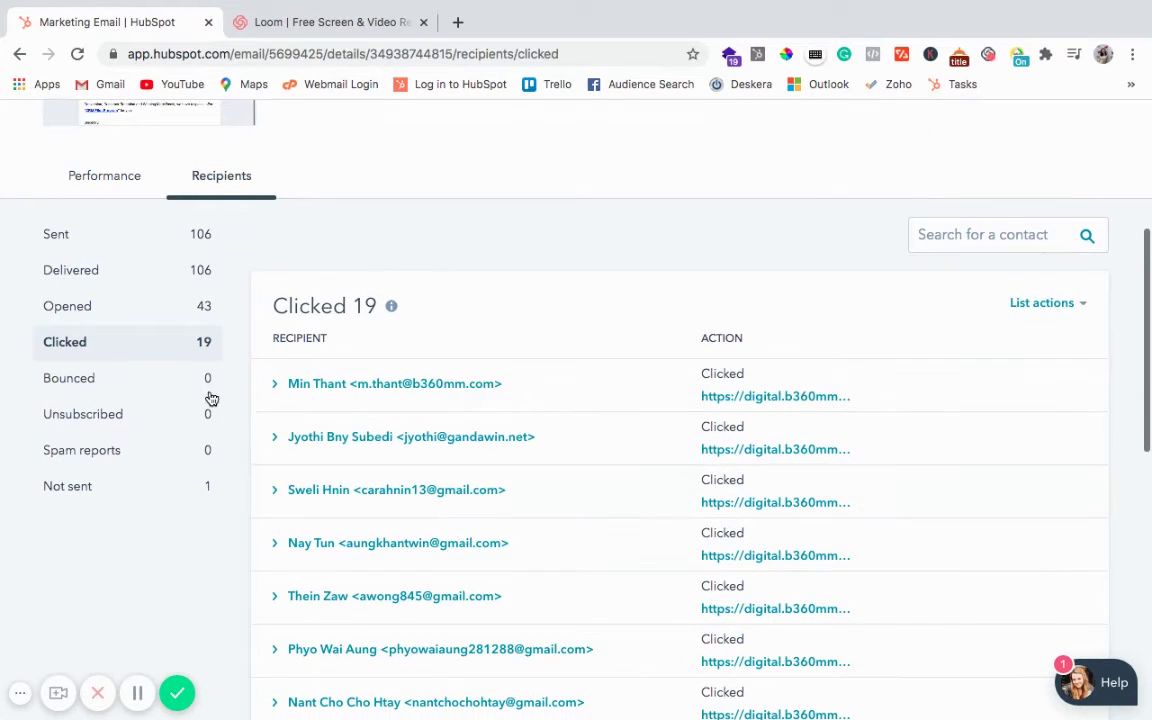
scroll(330, 536, down, 3)
scroll(330, 536, down, 3)
scroll(330, 535, up, 7)
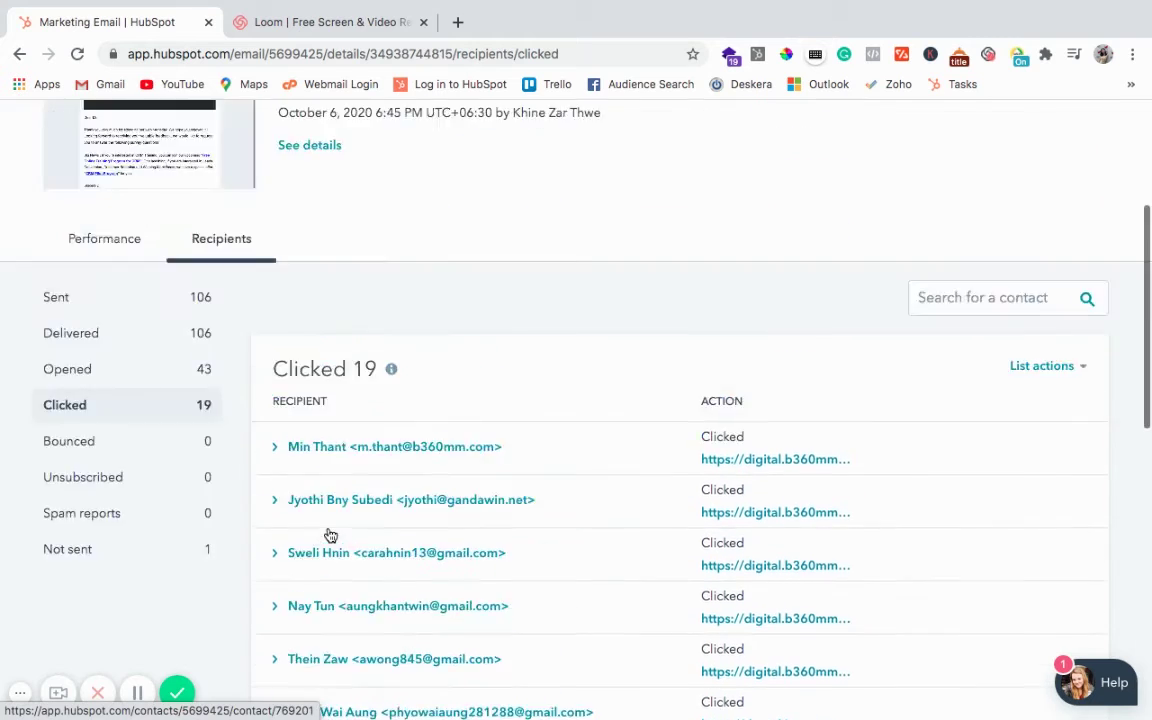
scroll(330, 535, up, 2)
scroll(328, 534, down, 1)
Step: Show the 43 Opened recipients, then return to the Performance report
click(205, 476)
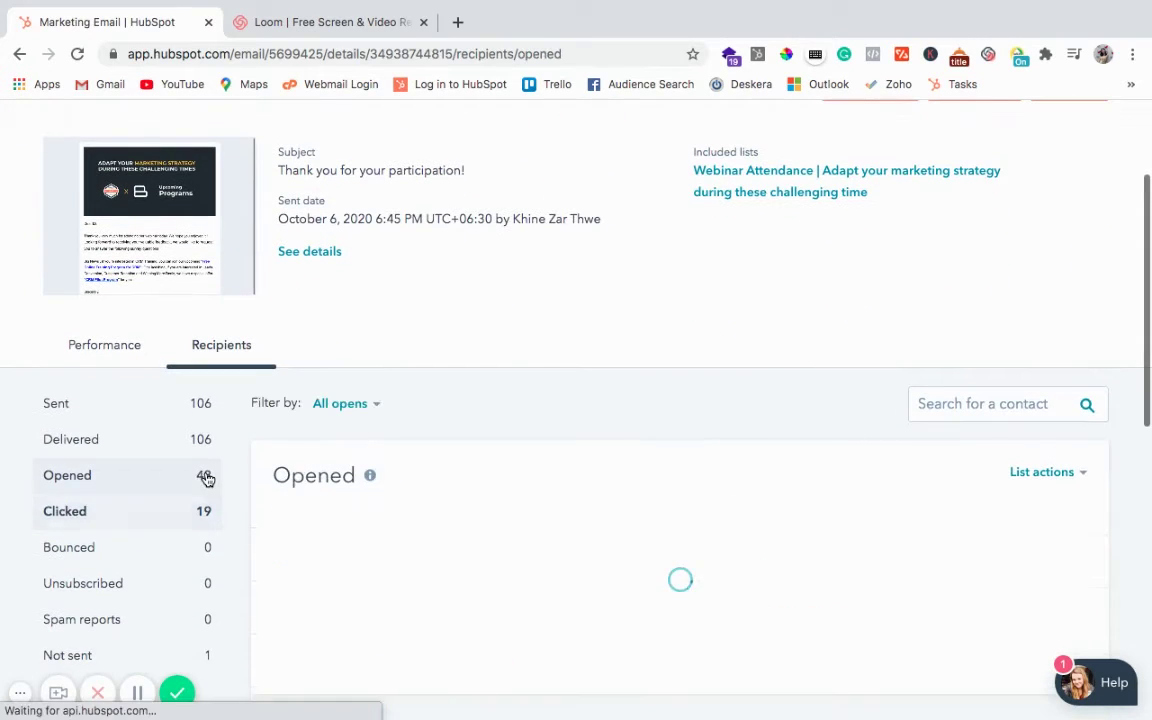
scroll(320, 462, down, 1)
scroll(320, 462, down, 2)
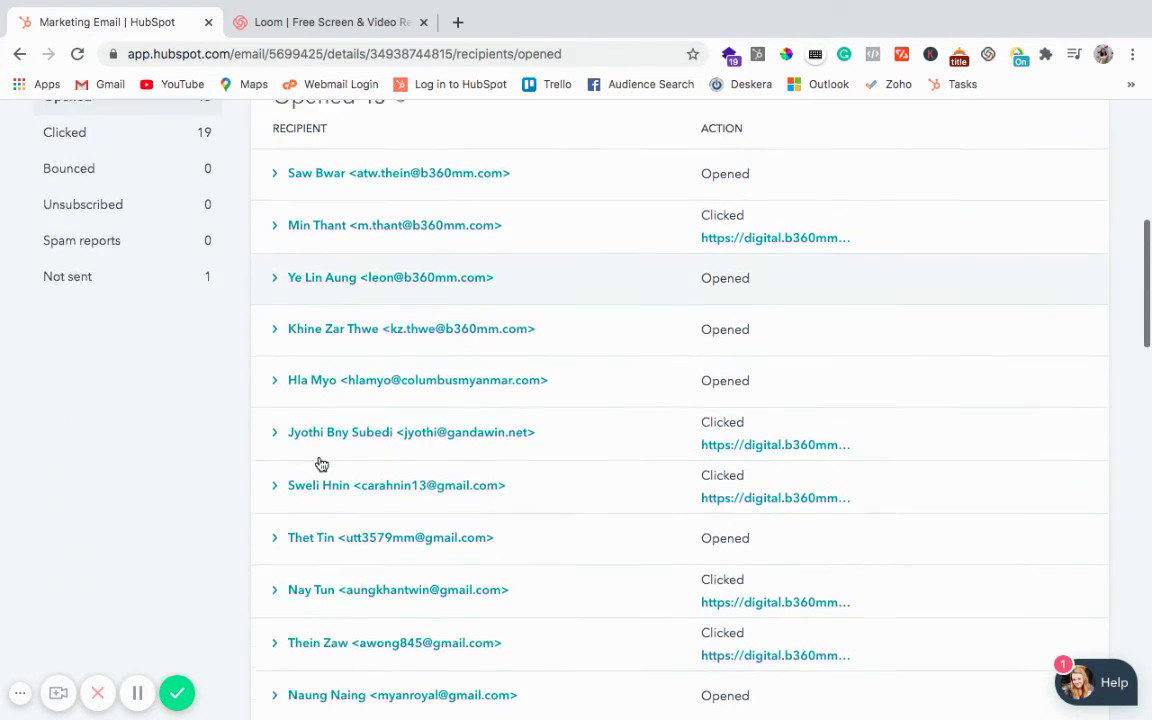
scroll(320, 462, down, 2)
scroll(321, 464, up, 2)
scroll(321, 464, down, 3)
scroll(321, 465, up, 5)
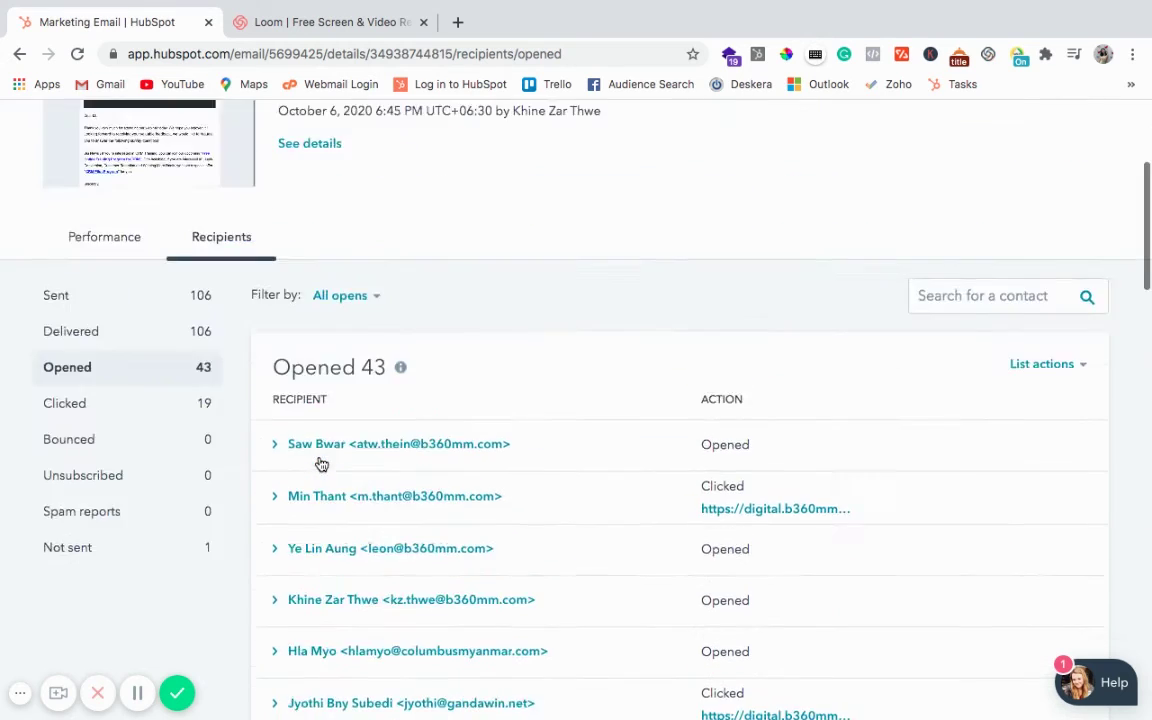
scroll(321, 465, up, 3)
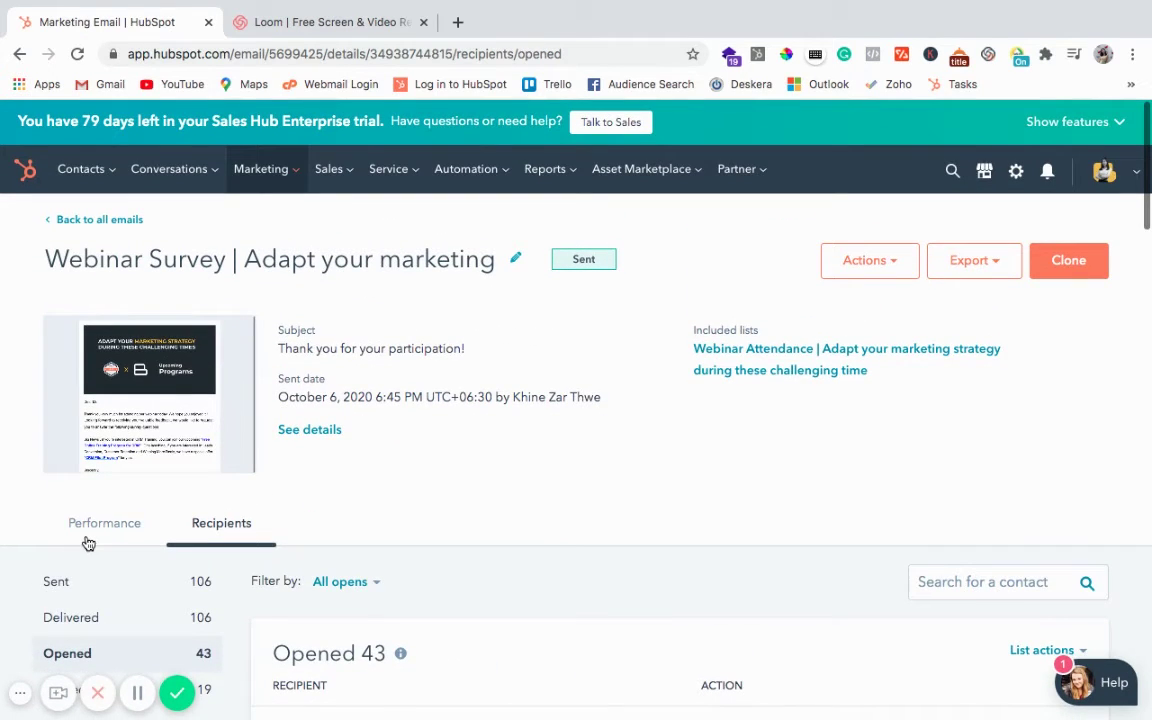
click(88, 540)
scroll(213, 530, down, 1)
scroll(213, 528, down, 1)
scroll(211, 529, down, 1)
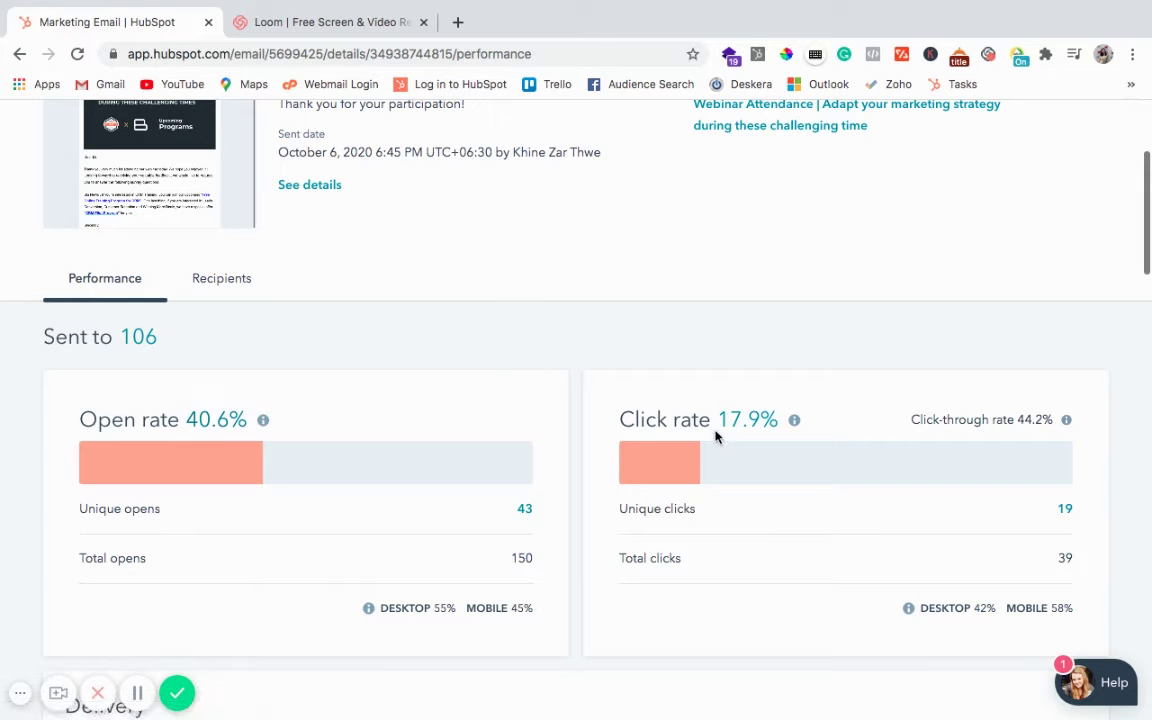
scroll(677, 481, down, 3)
scroll(677, 481, down, 1)
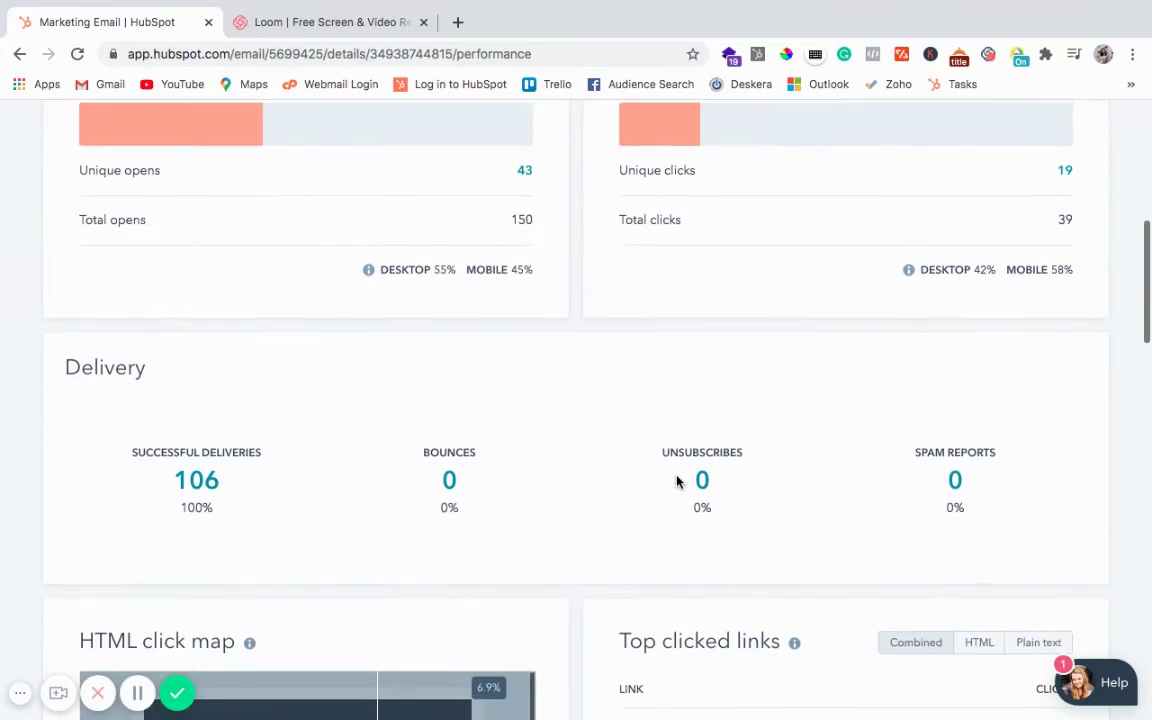
scroll(677, 481, down, 1)
scroll(679, 483, down, 3)
scroll(677, 482, down, 3)
scroll(675, 478, down, 1)
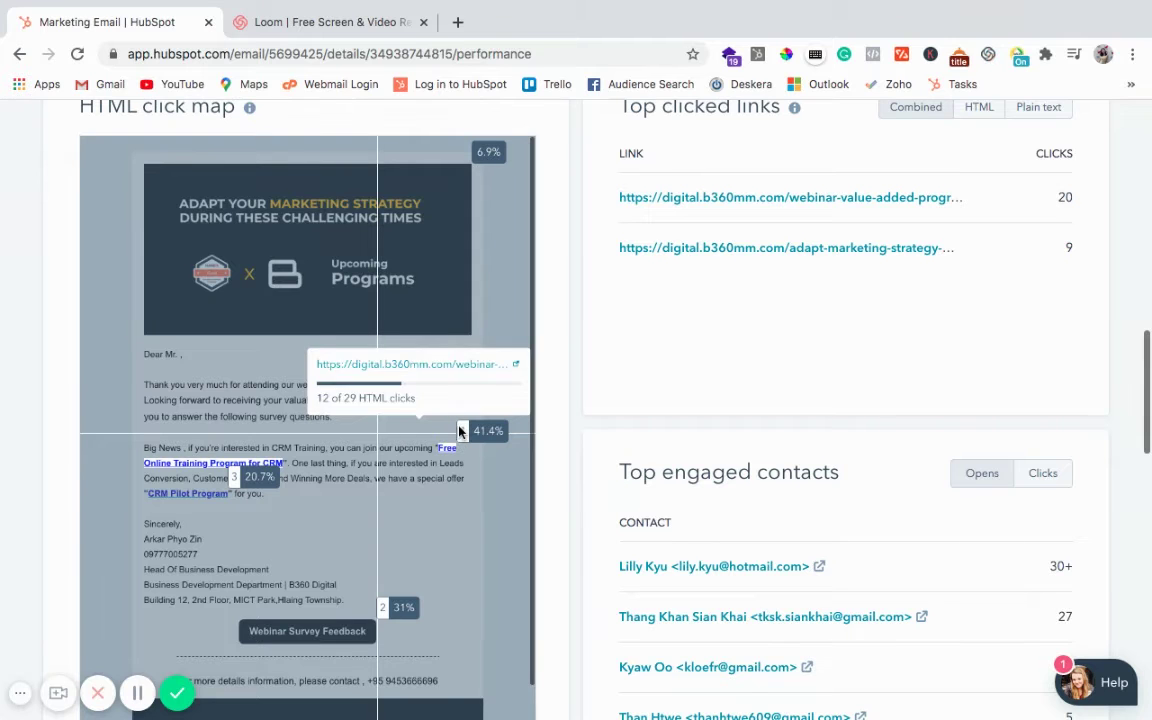
scroll(398, 604, down, 1)
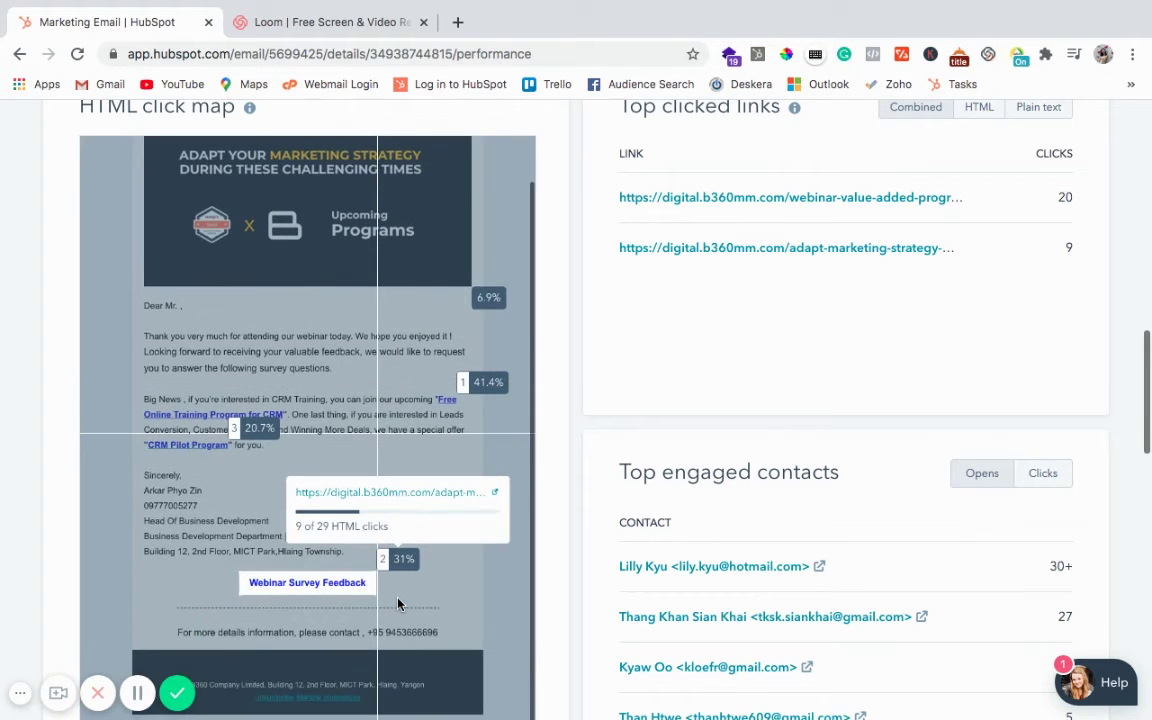
scroll(674, 301, down, 2)
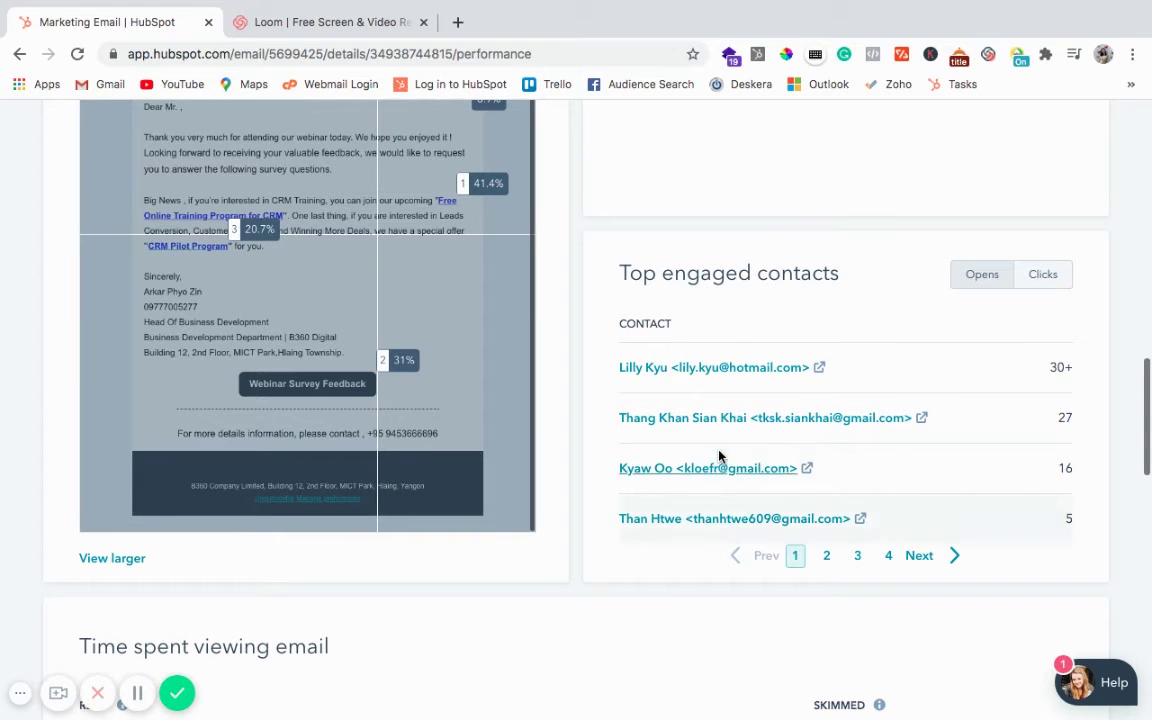
scroll(718, 456, down, 2)
scroll(718, 456, down, 2)
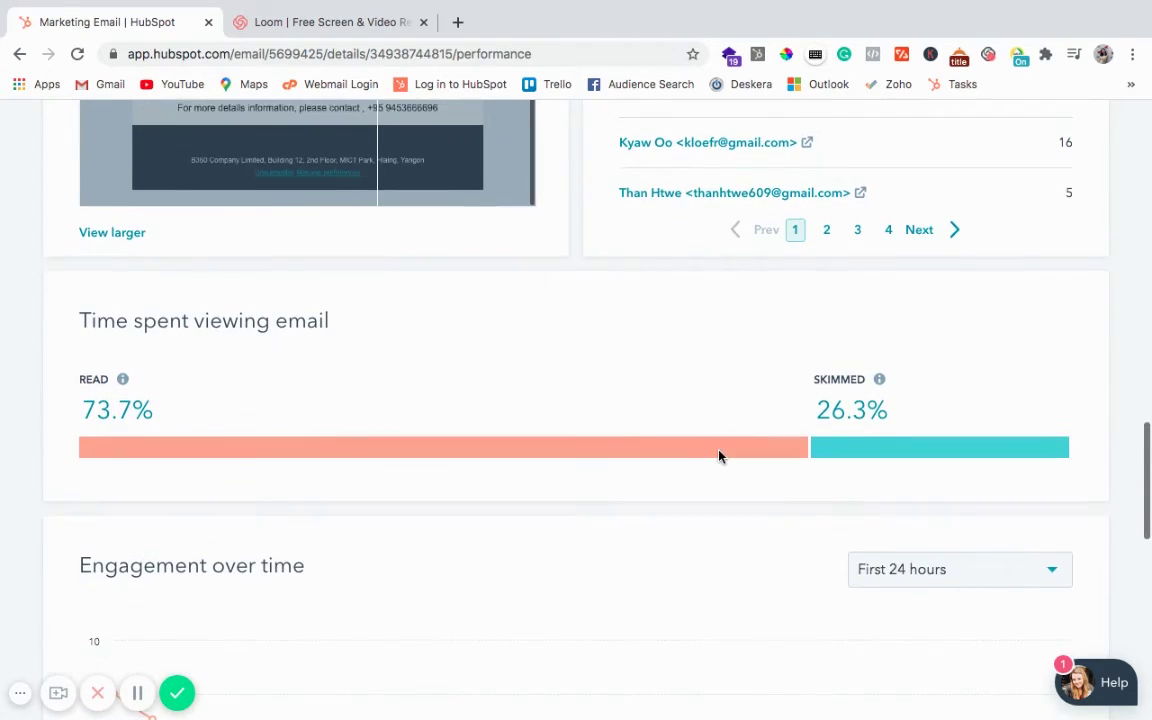
scroll(718, 456, up, 1)
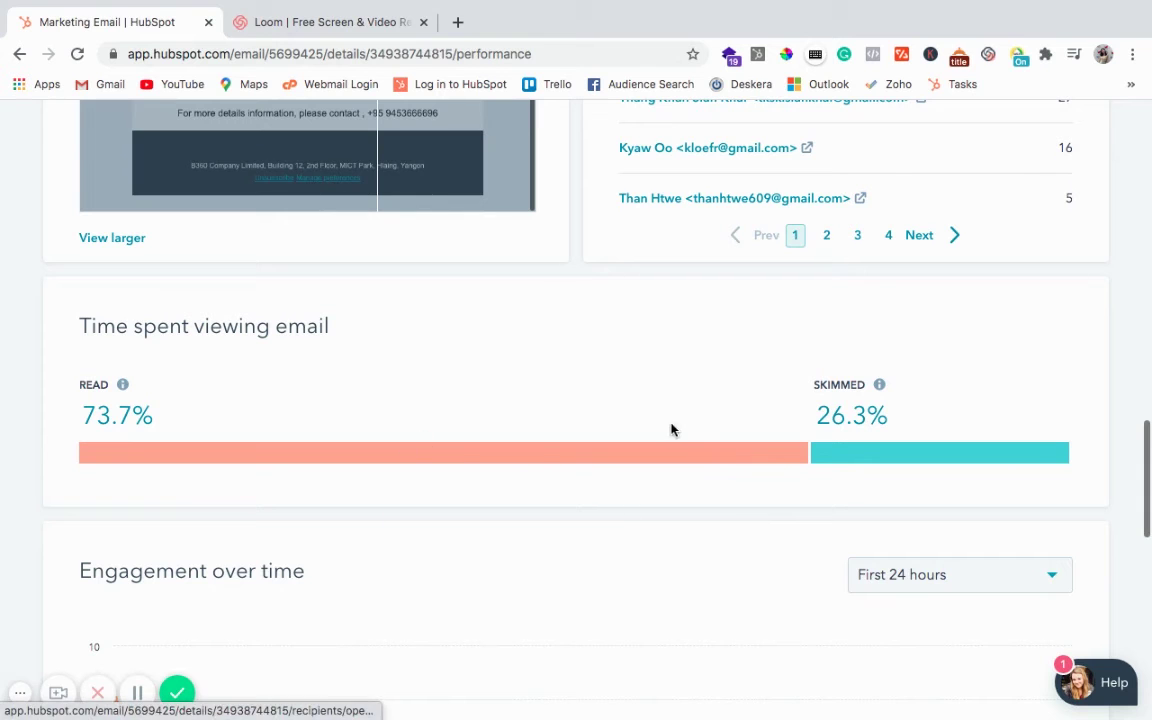
scroll(677, 430, down, 1)
scroll(677, 430, down, 3)
scroll(677, 430, down, 2)
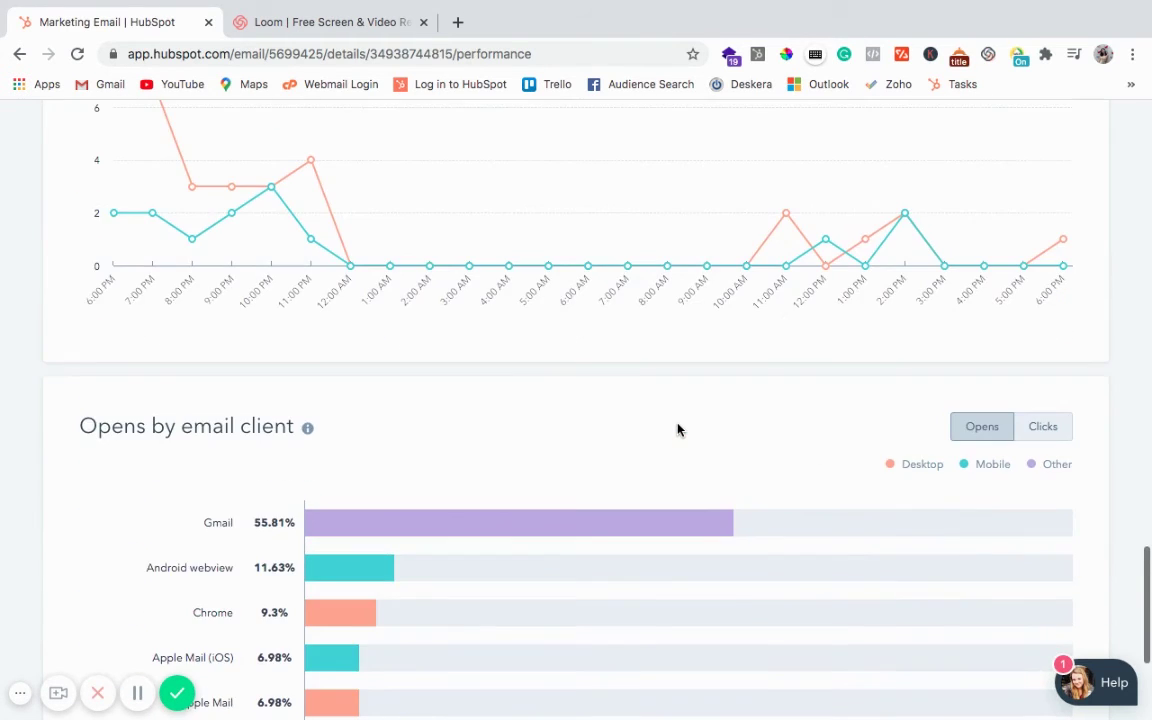
scroll(677, 430, up, 3)
scroll(677, 430, down, 2)
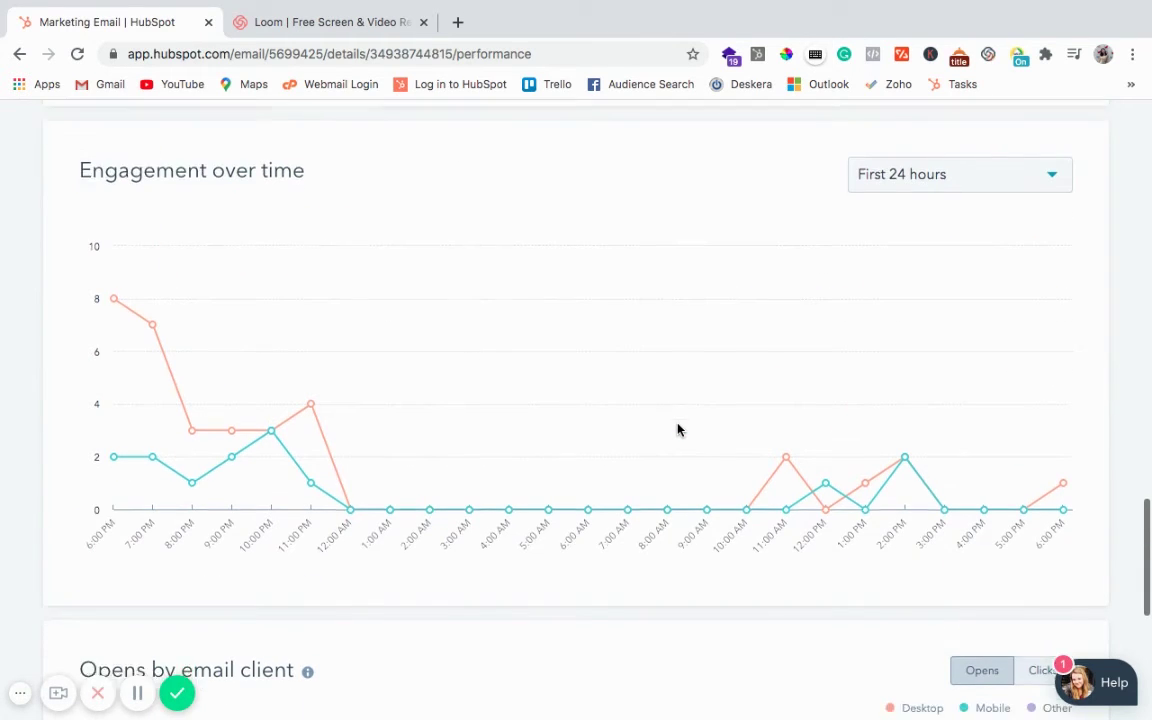
scroll(677, 430, down, 2)
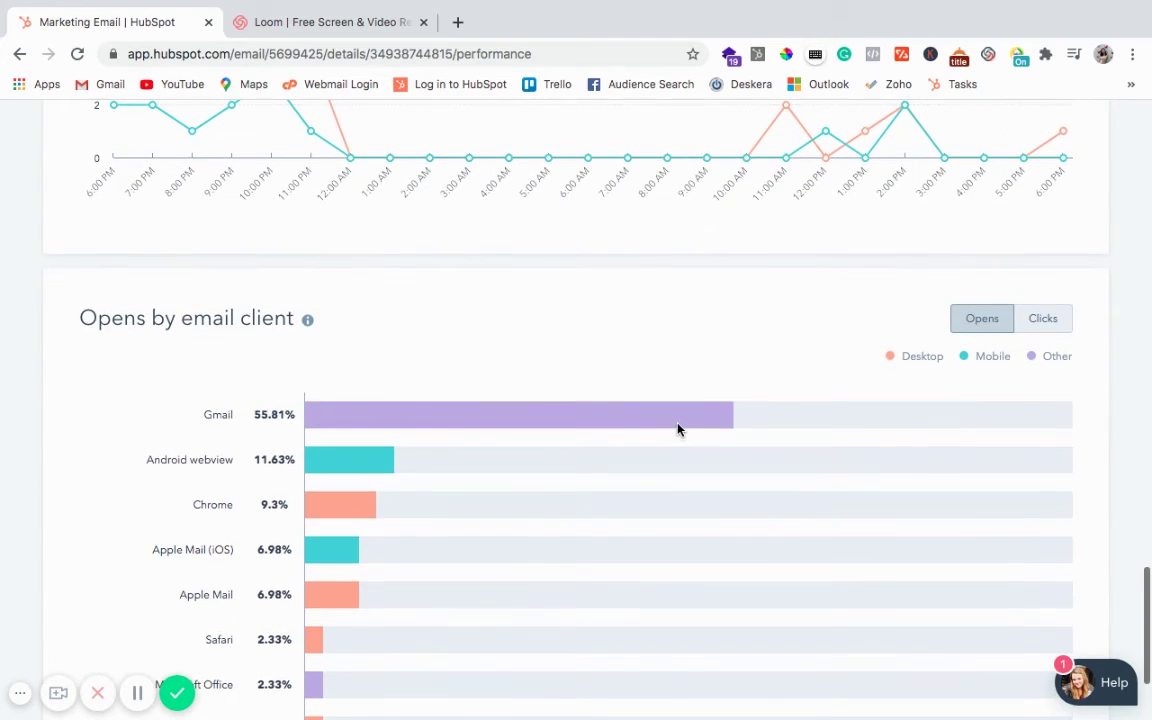
scroll(677, 430, down, 2)
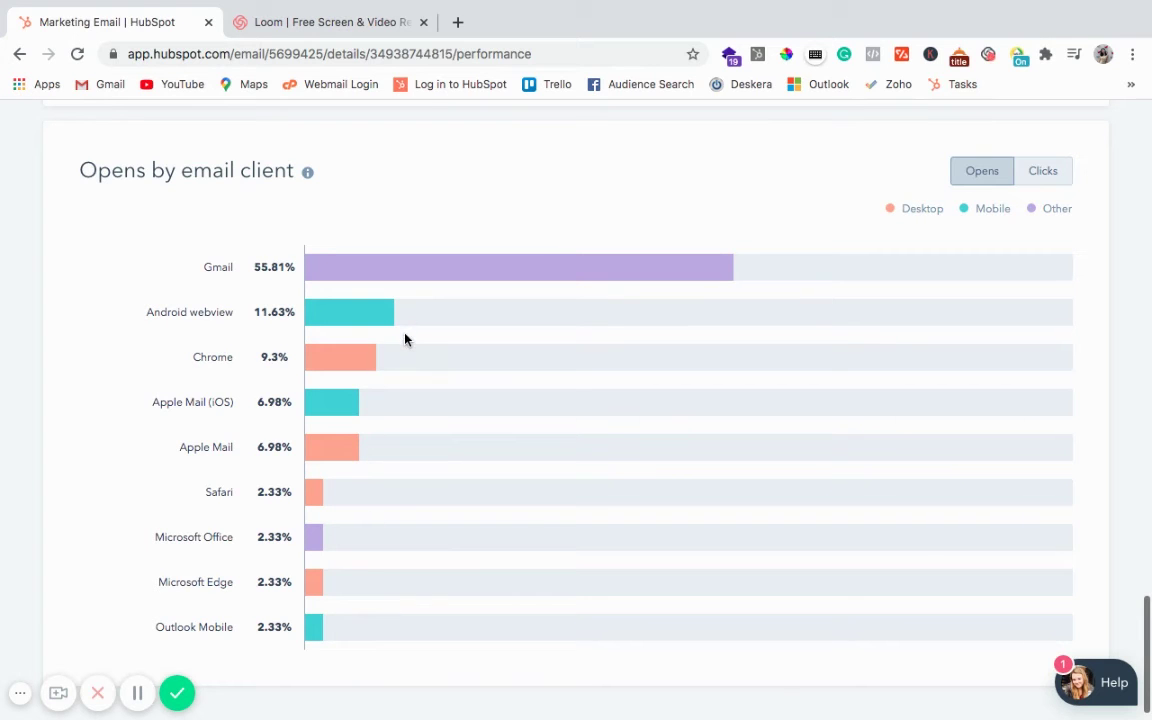
scroll(405, 339, up, 1)
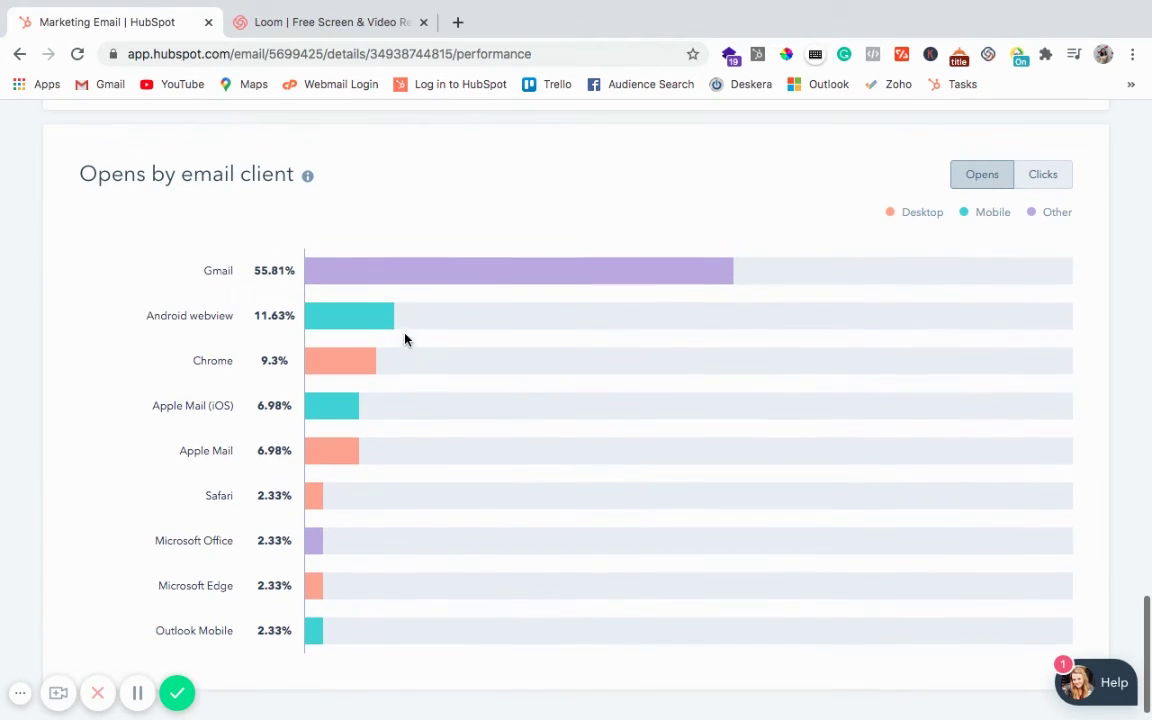
click(1052, 182)
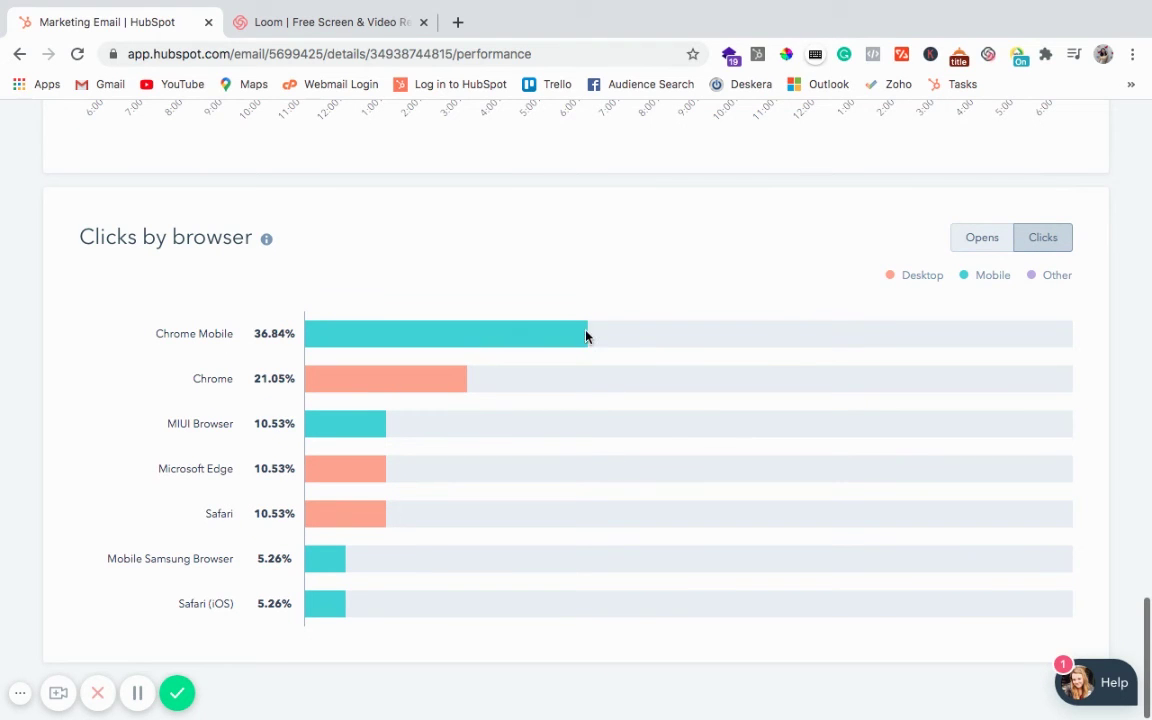